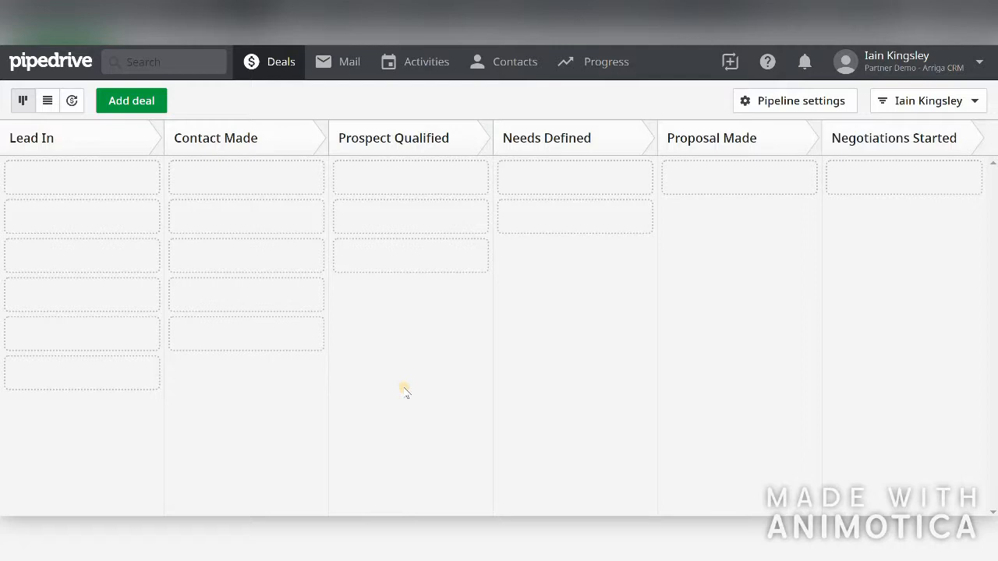
- In the account's custom field settings, start a new single-option deal field named Lead source
left_click(918, 69)
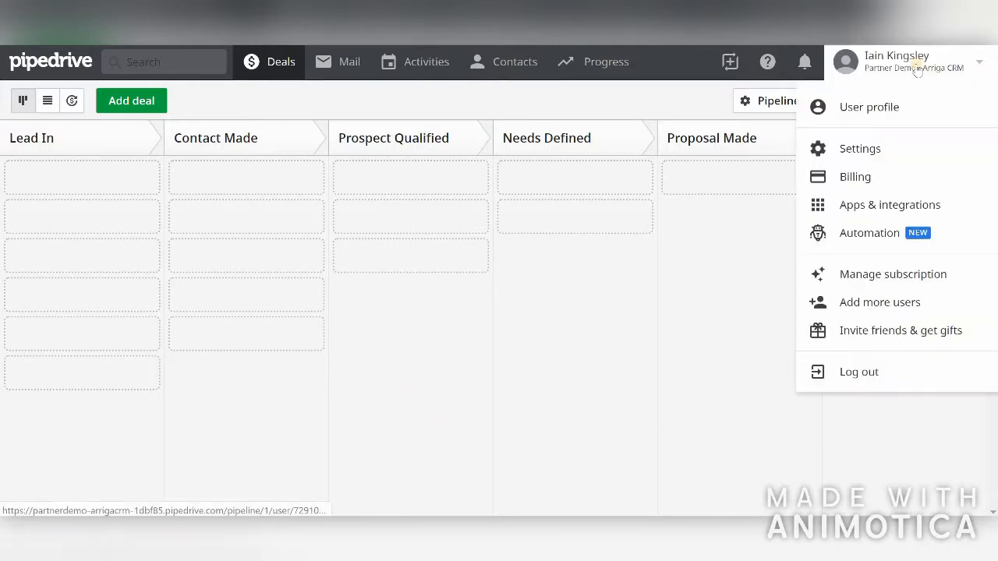
left_click(901, 160)
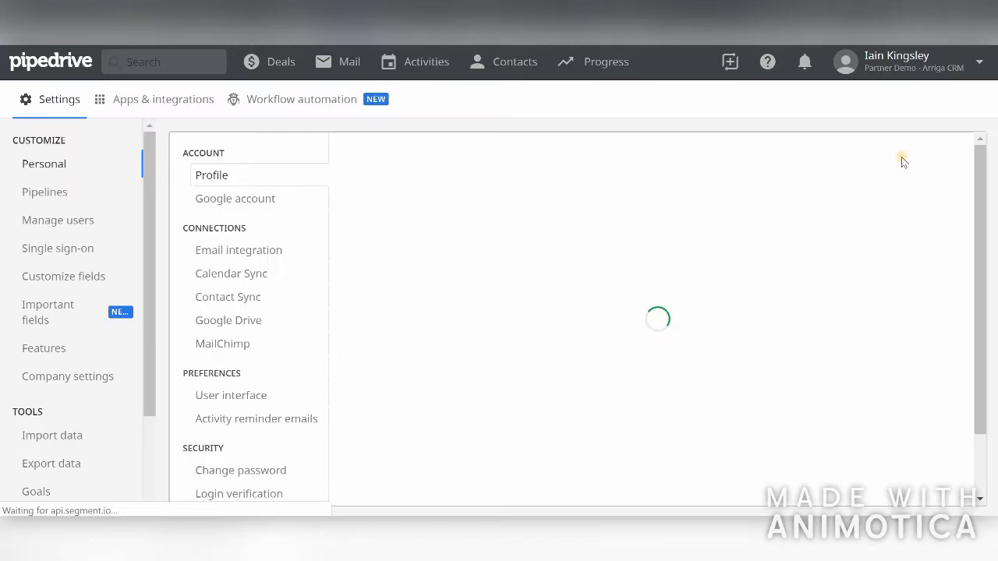
left_click(55, 279)
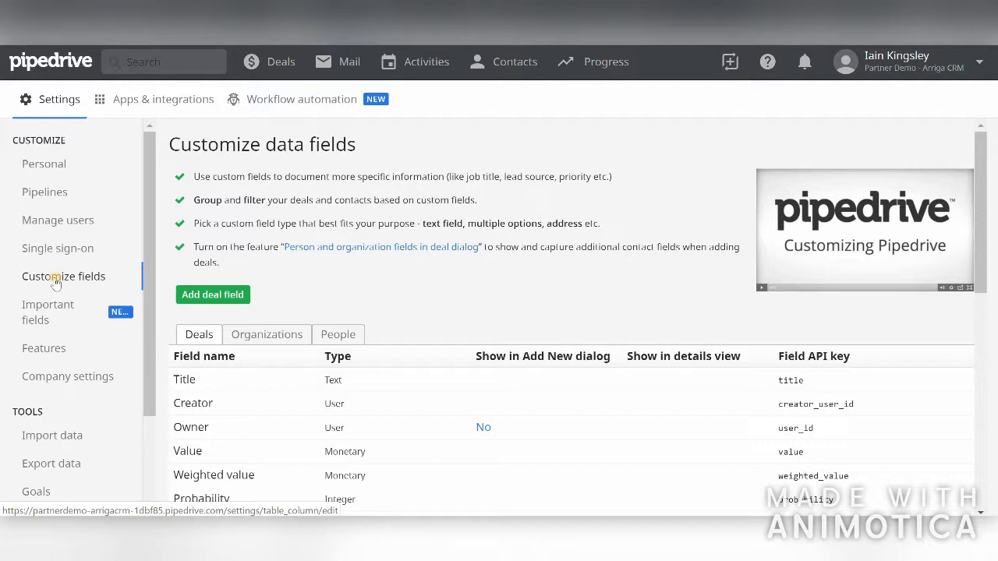
left_click_drag(984, 225, 987, 272)
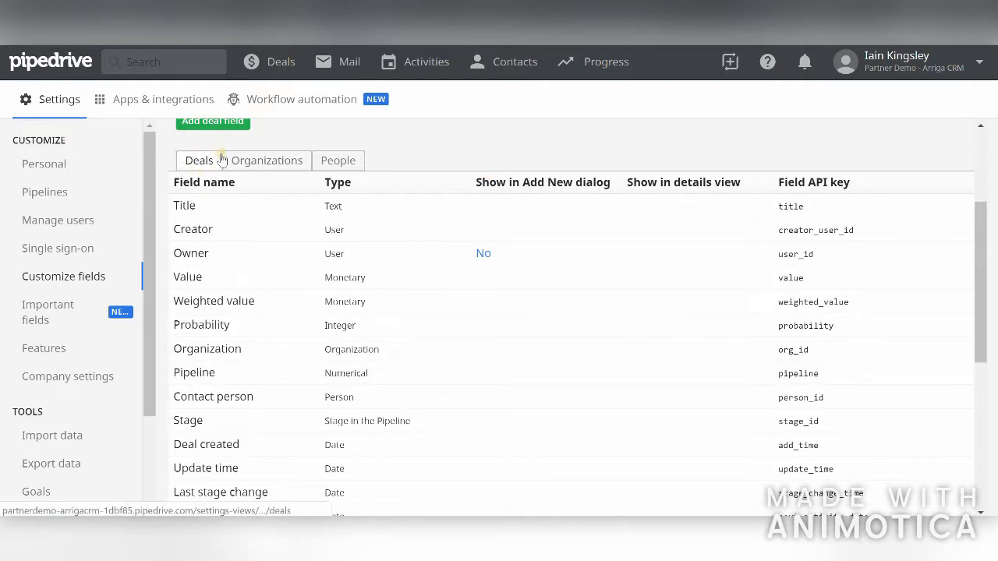
left_click(215, 125)
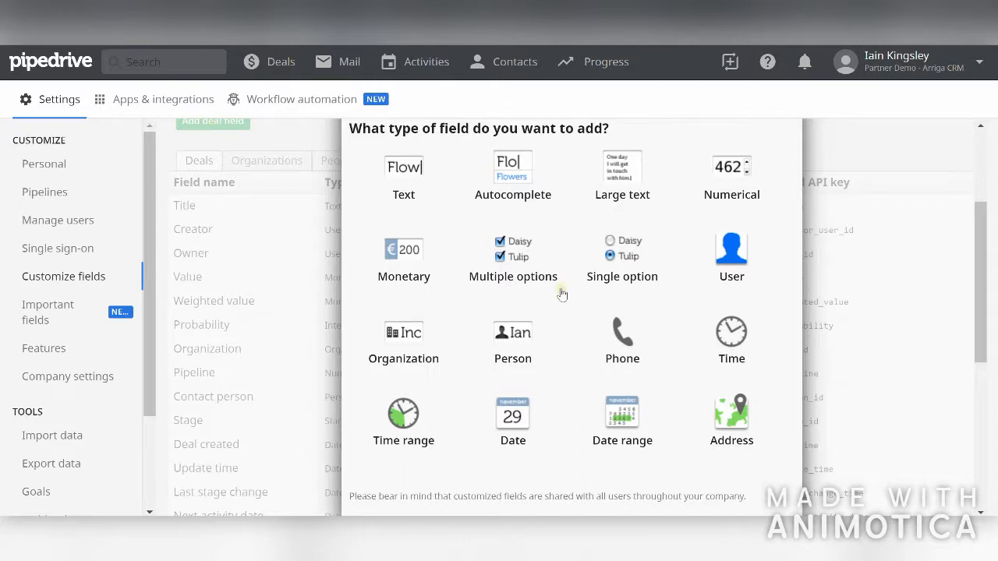
left_click(616, 269)
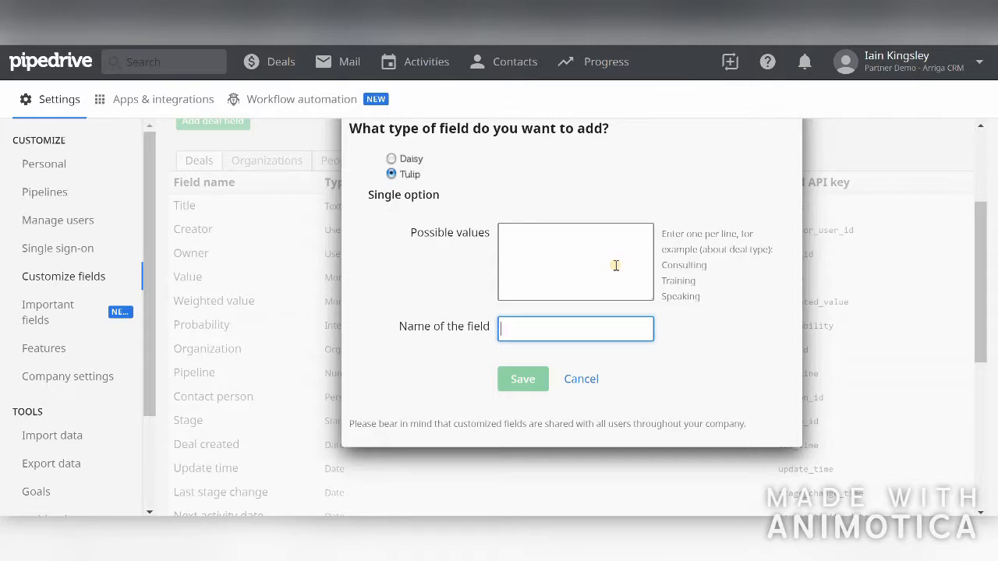
left_click(547, 333)
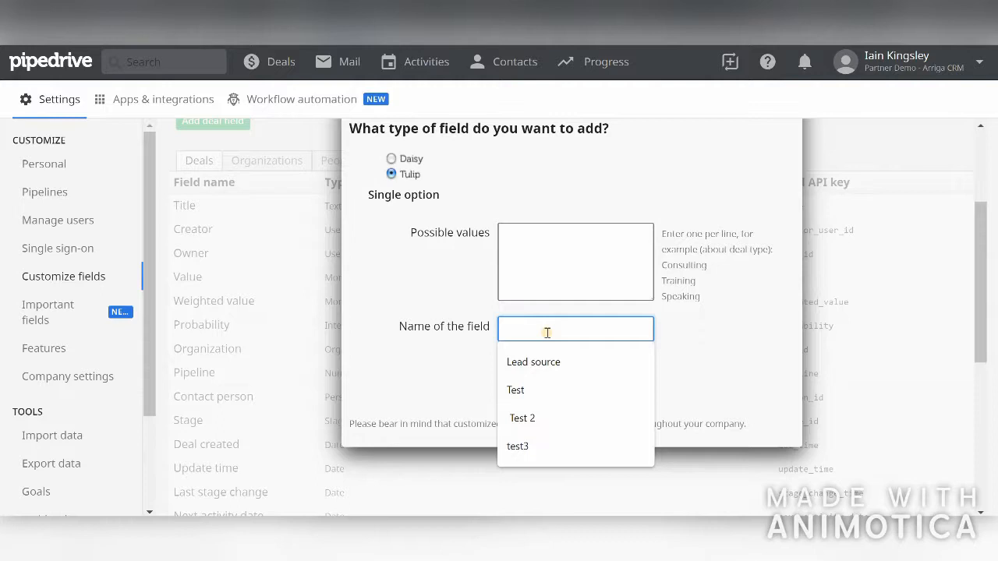
type("Lead source")
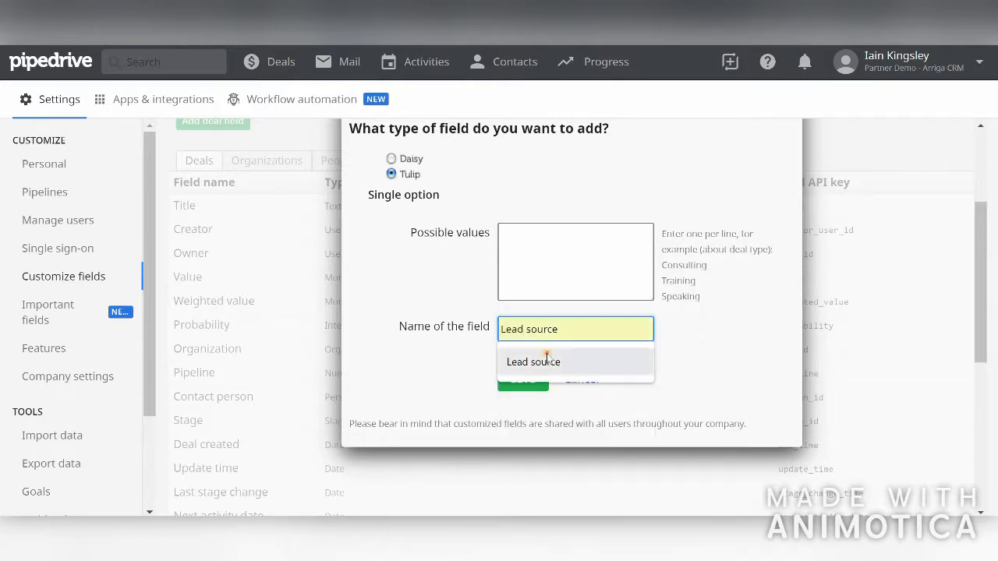
left_click(547, 358)
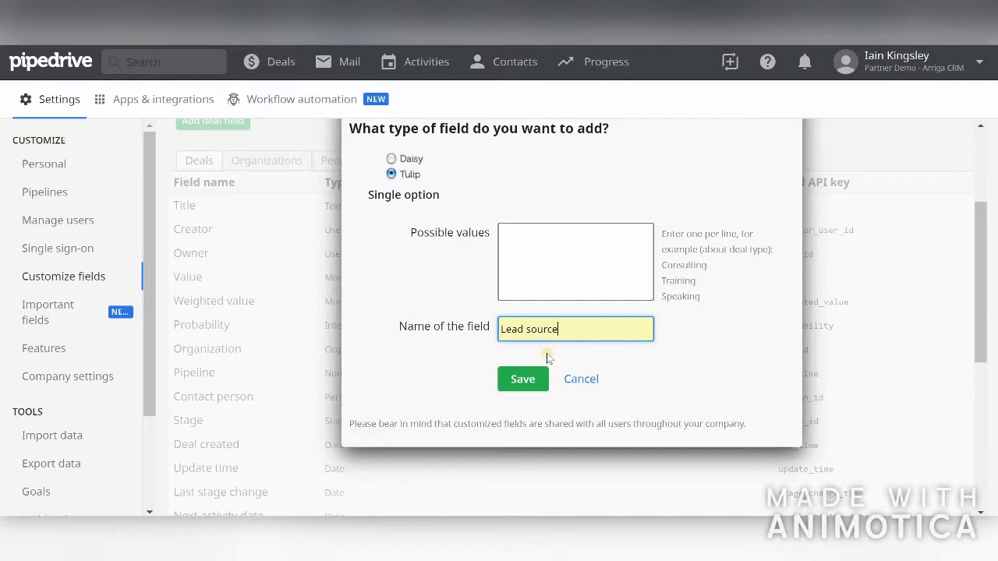
- Enter Website, Phone, Email, Referral and Other as the field's possible values, one per line, and save the field
left_click(522, 237)
type("Website ")
type("Phone")
key("Return")
type("Email")
key("Return")
type("Refe")
type("rral ")
type("Other")
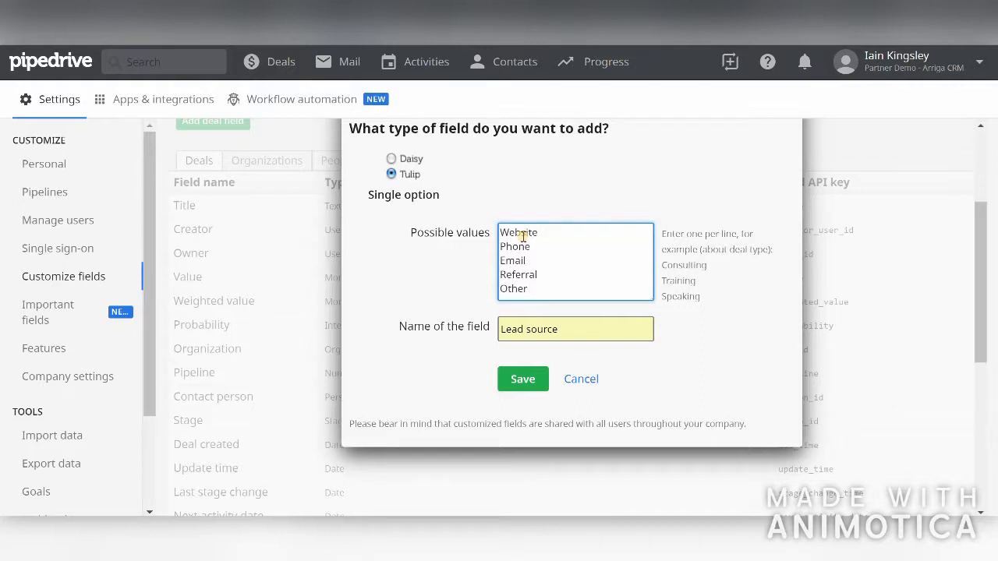
left_click(523, 379)
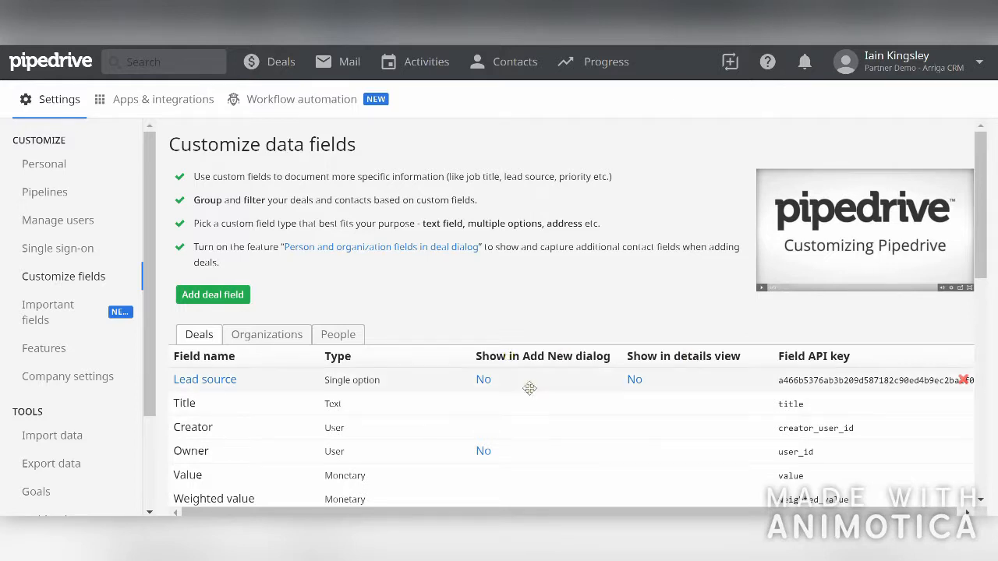
- Set the Lead source field to show in both the Add New dialog and the details view
left_click(484, 379)
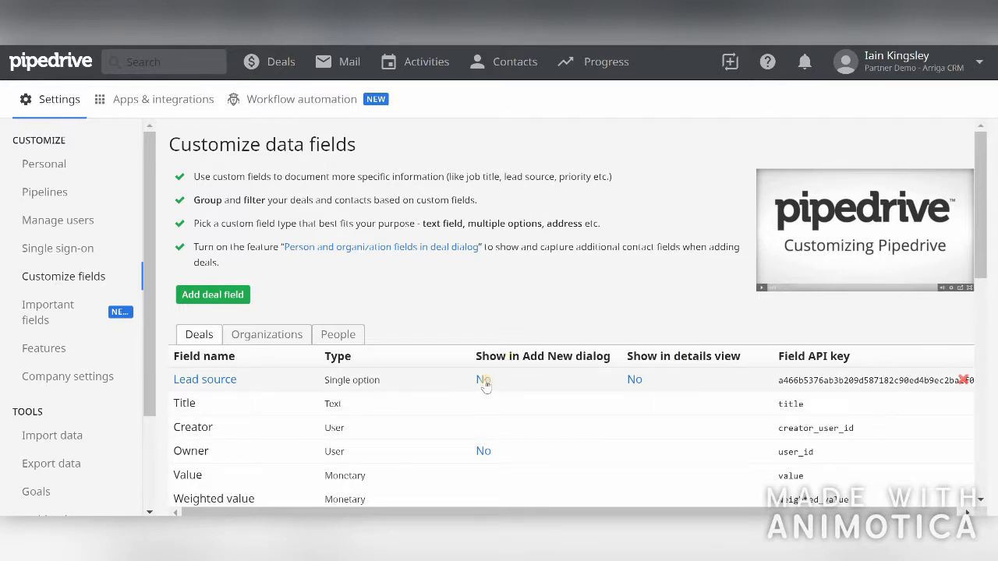
left_click(635, 381)
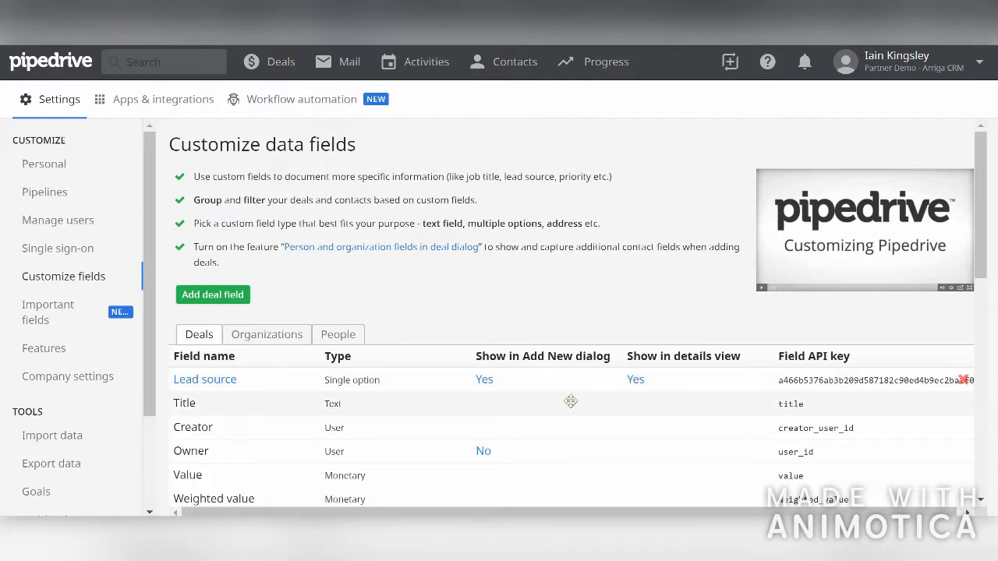
- Return to the deals pipeline and start a new deal with Lead source set to Referral
left_click(71, 59)
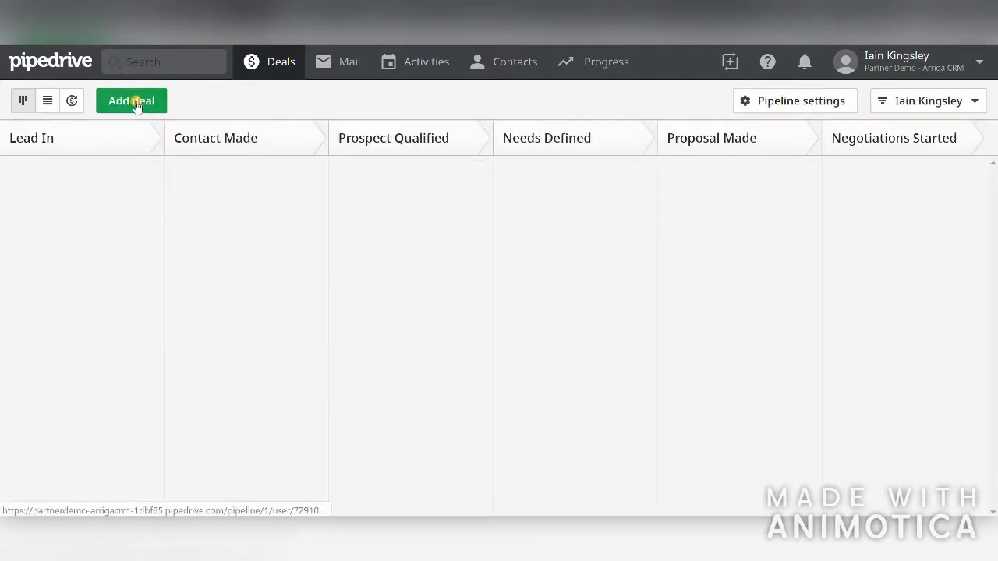
left_click(134, 102)
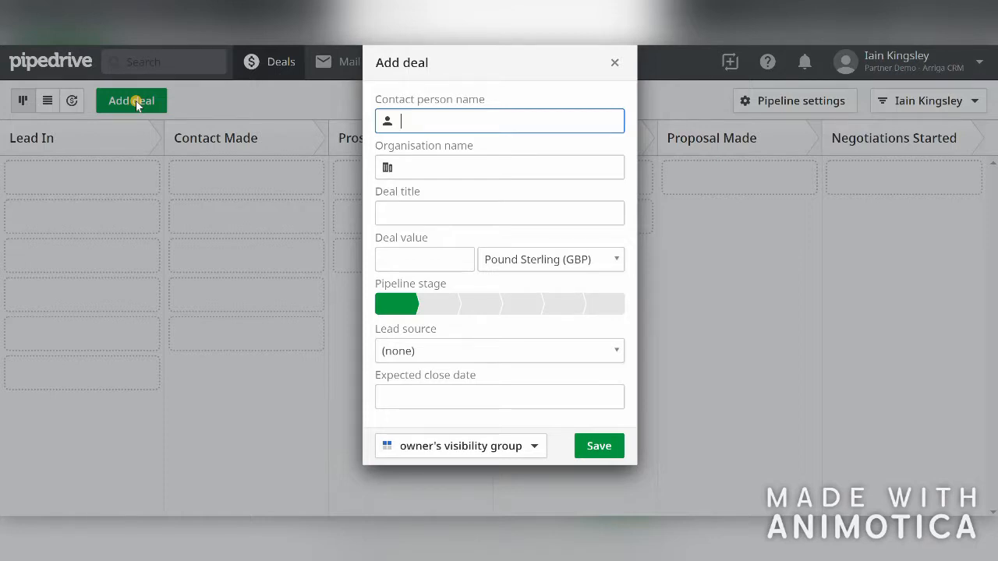
left_click(427, 351)
left_click(418, 461)
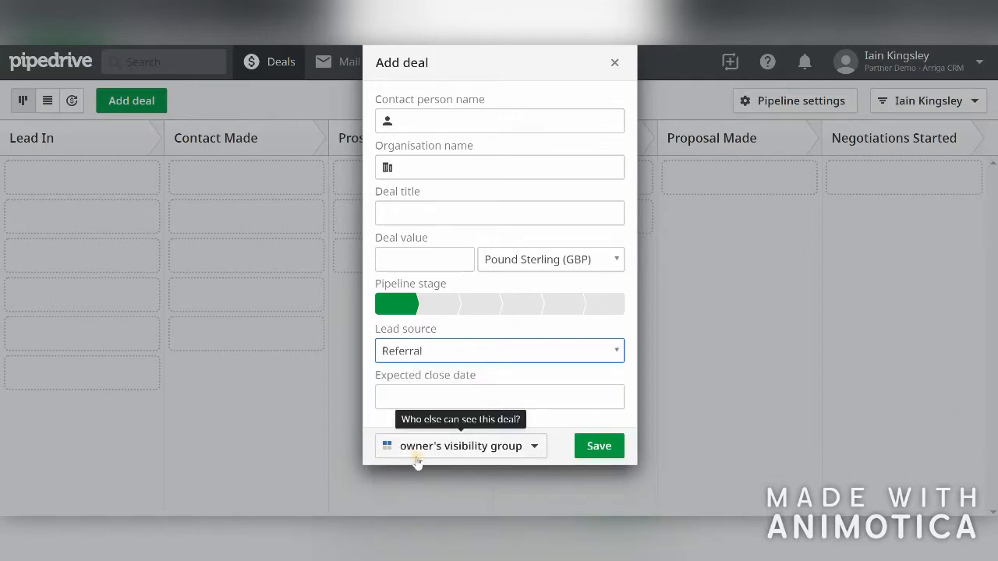
- Enter Senior Manager as contact person, Big Corporation as organisation and 100000 as the deal value
left_click(421, 118)
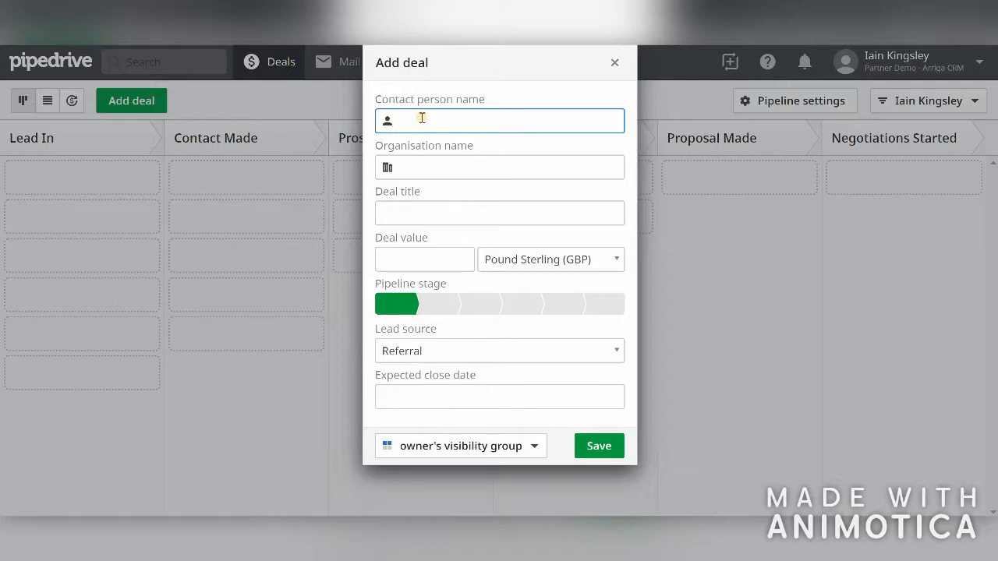
type("Senior")
left_click(424, 149)
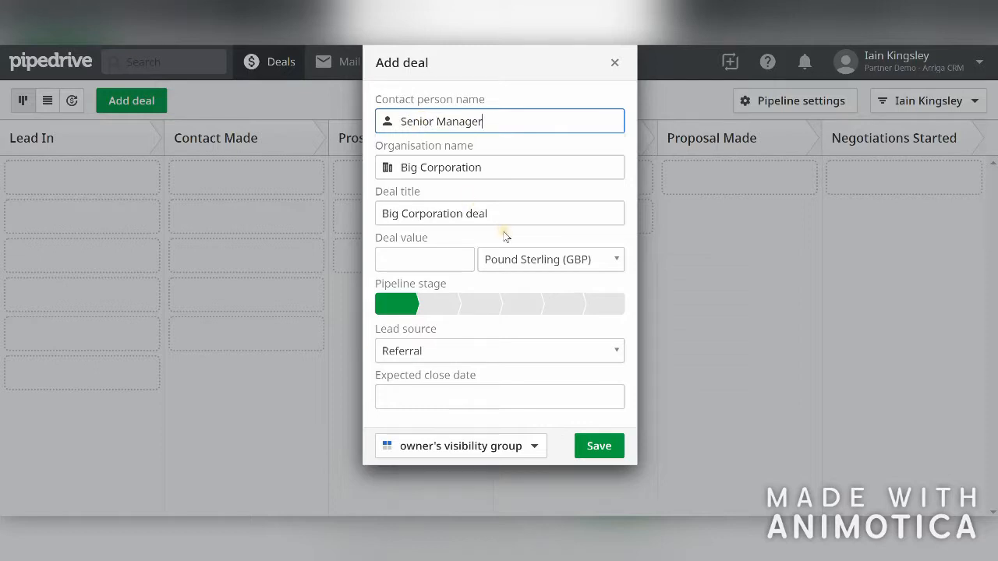
left_click(408, 261)
type("100000")
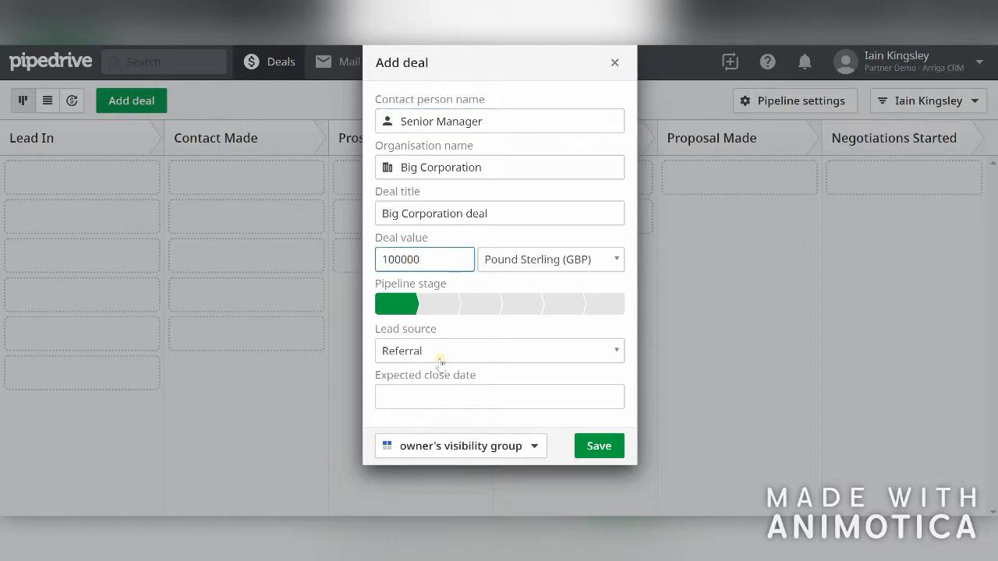
- Save the deal with an expected close date of 25 December 2018 and open its record
left_click(470, 394)
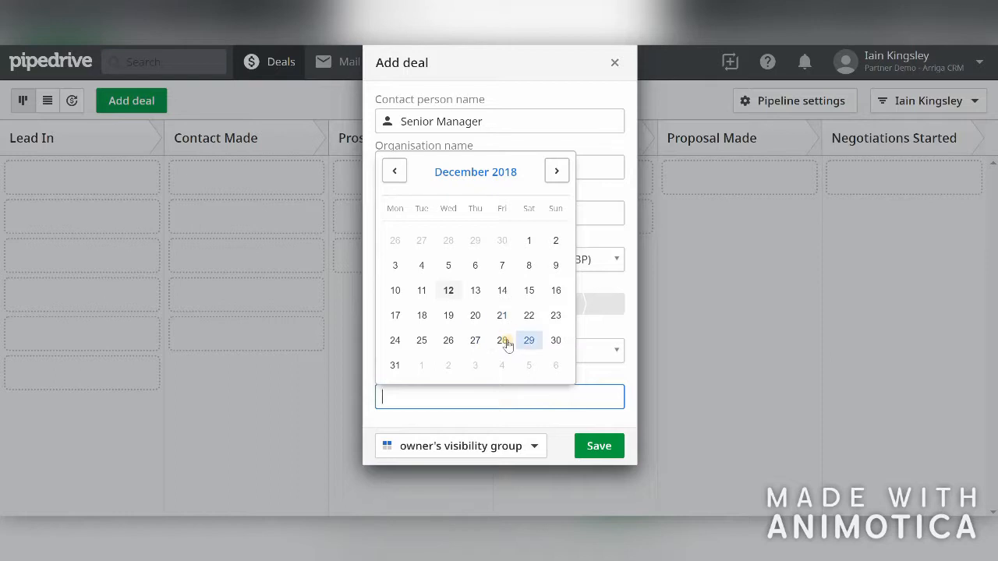
left_click(421, 340)
left_click(600, 450)
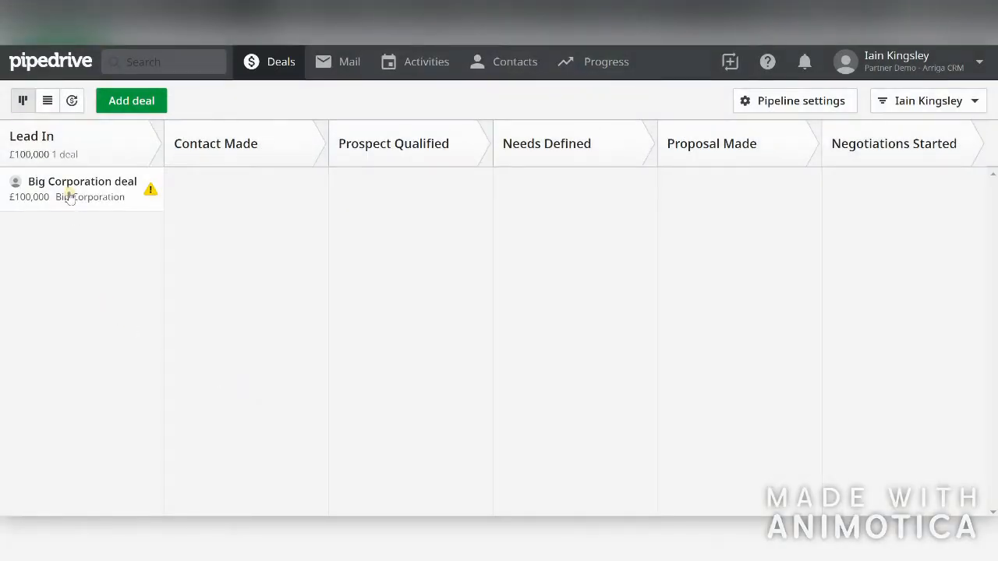
left_click(70, 196)
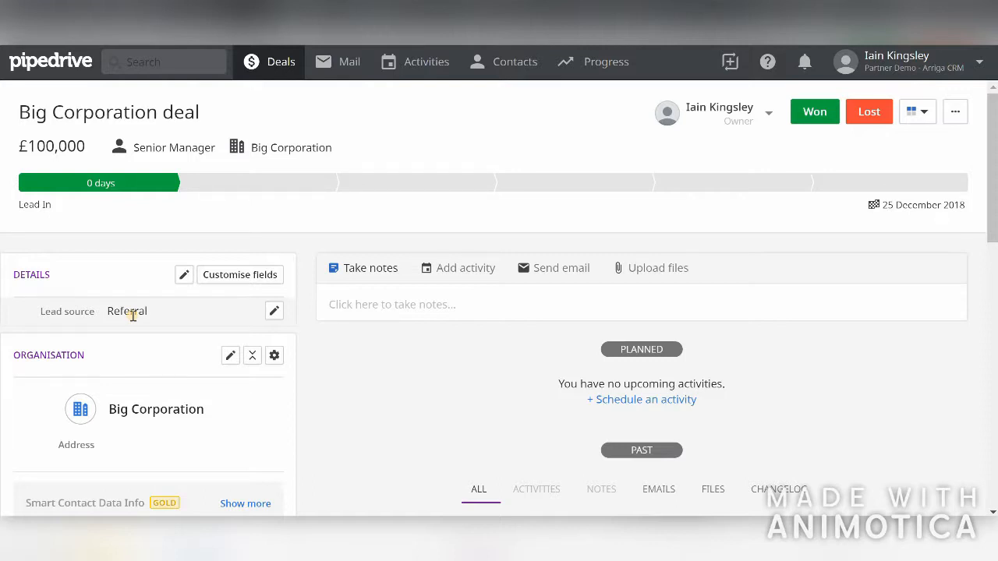
- In the custom field settings, remove the Referral option from the Lead source deal field and save the field
left_click(894, 70)
left_click(863, 149)
left_click(60, 286)
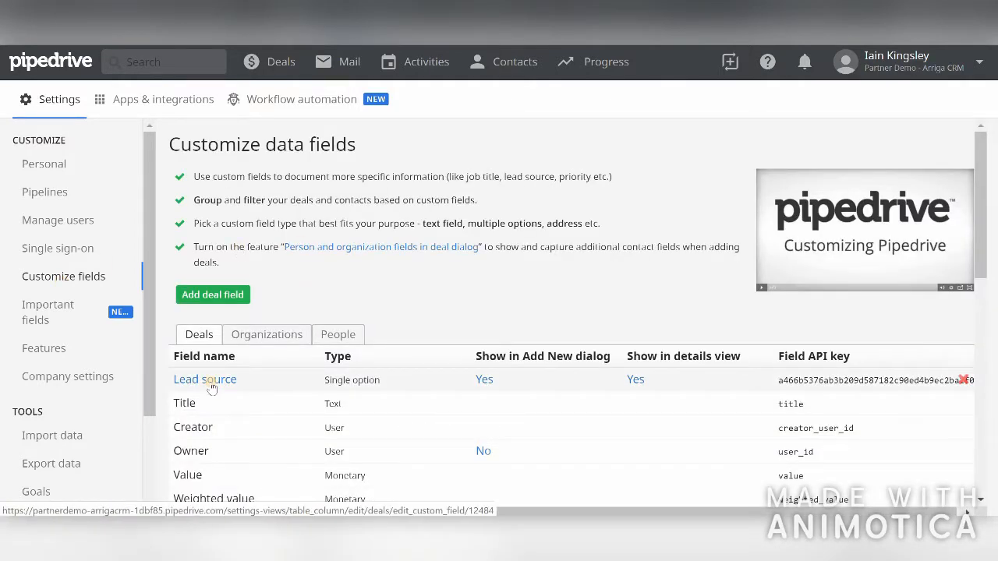
left_click(212, 382)
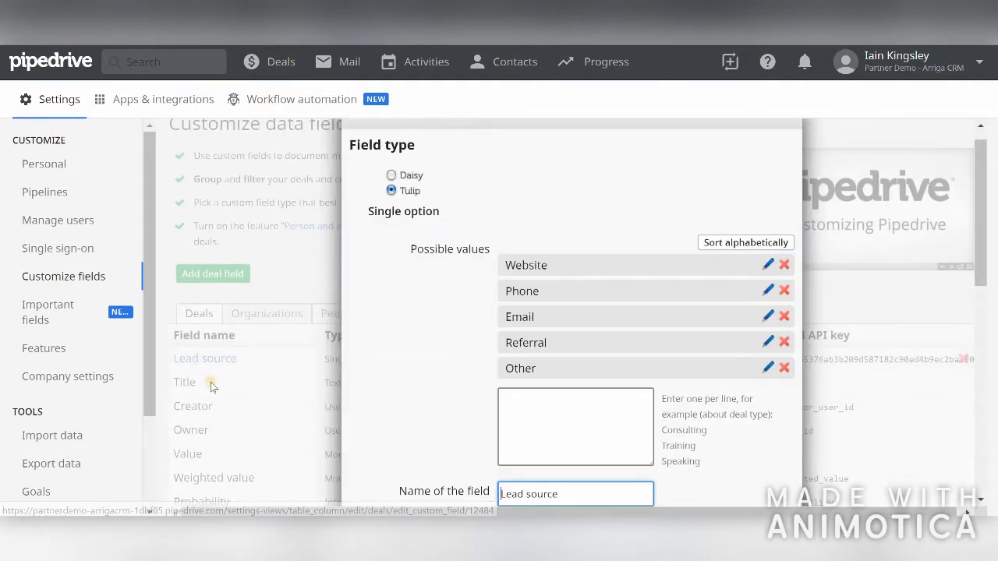
scroll(417, 267, "down", 1)
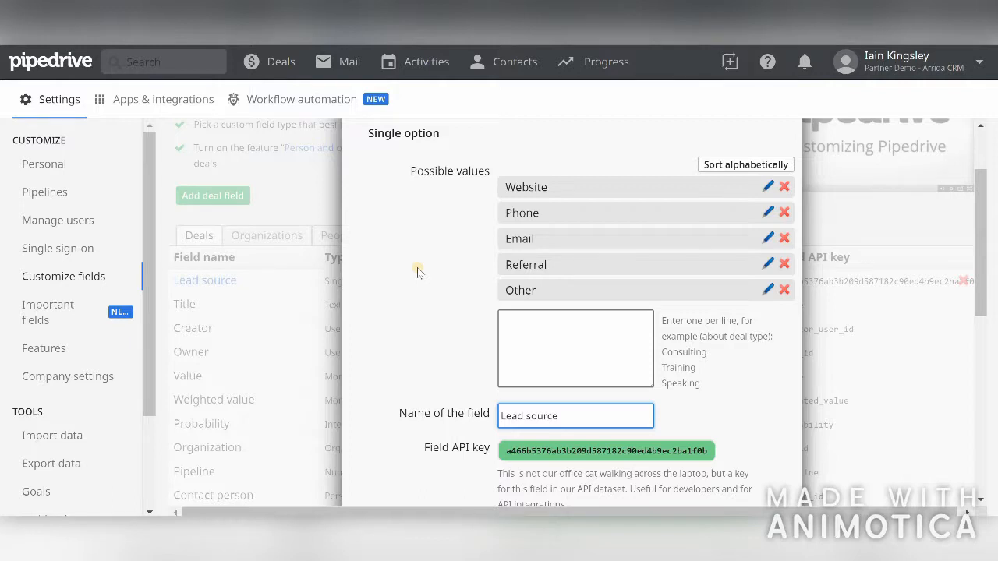
left_click(784, 266)
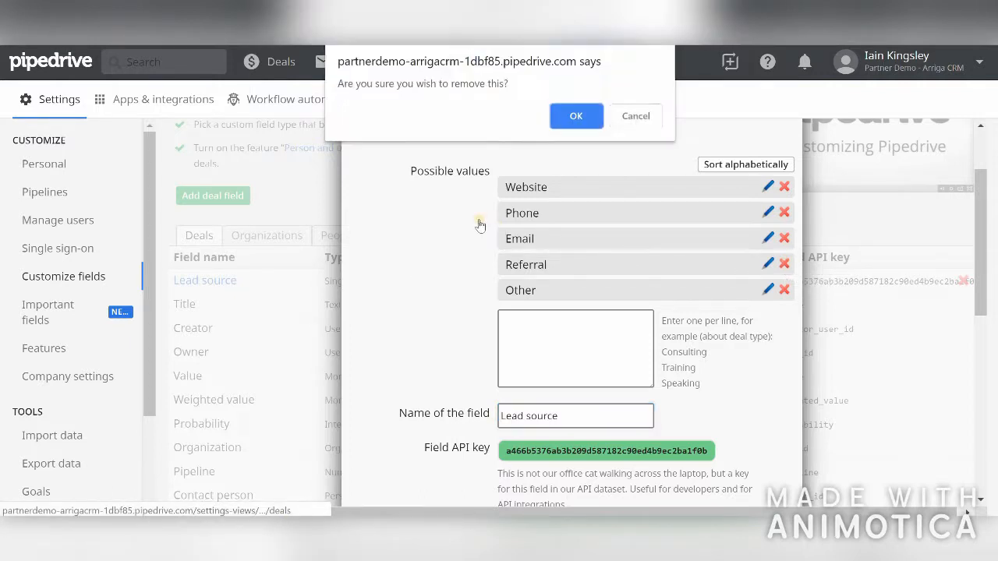
left_click(574, 117)
scroll(450, 234, "down", 2)
left_click(521, 369)
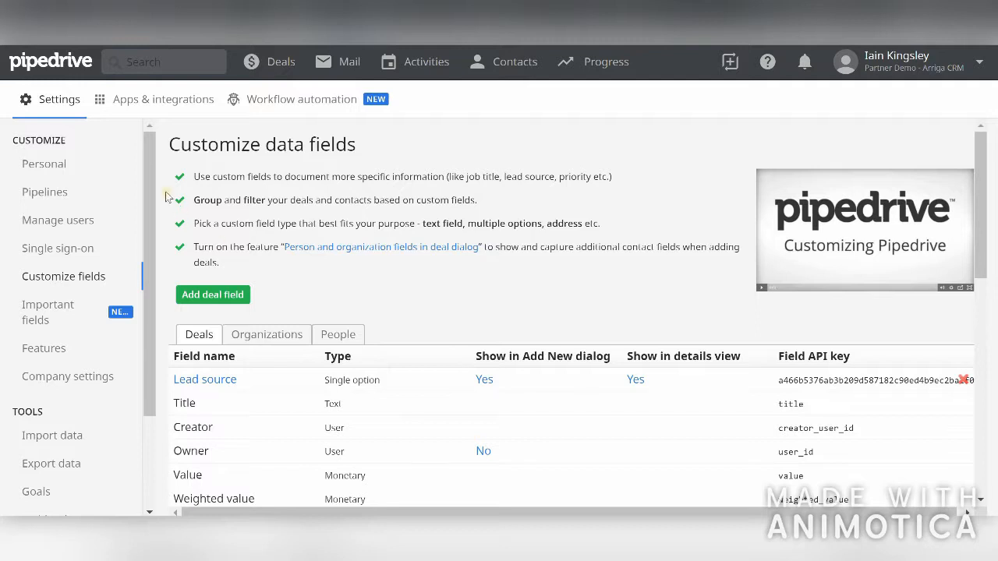
- Reopen the Big Corporation deal from the pipeline and examine its Lead source value
left_click(268, 64)
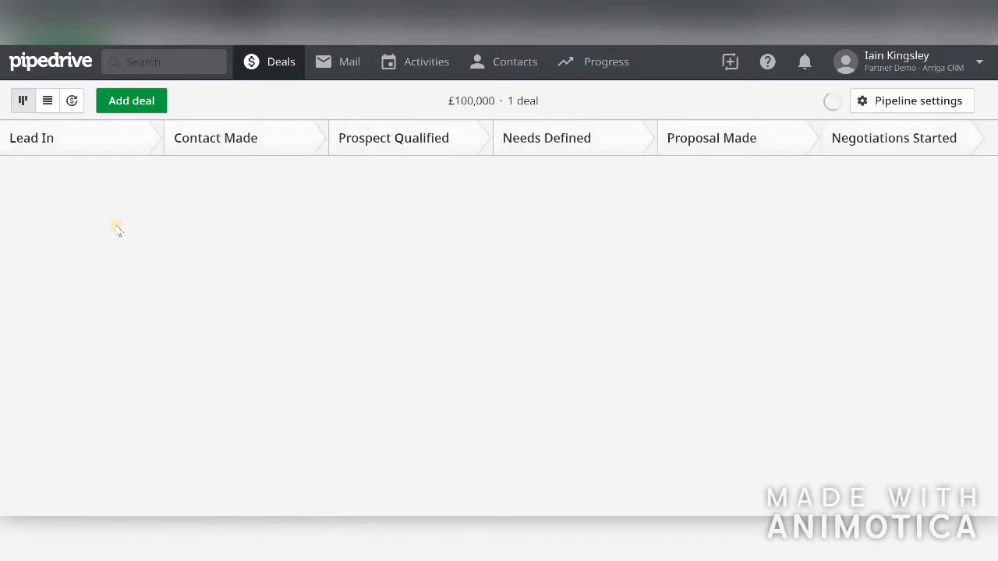
left_click(62, 195)
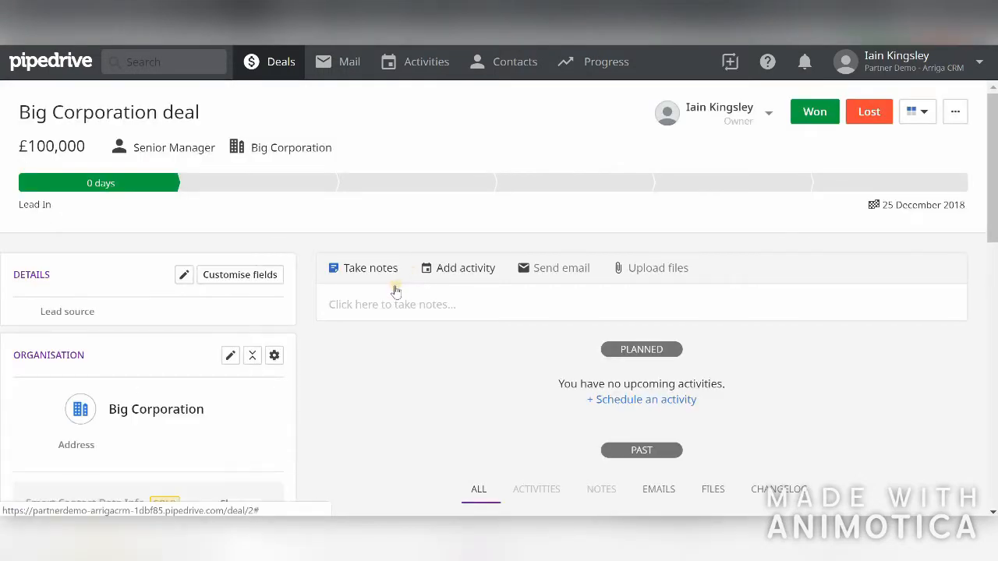
mouse_move(105, 300)
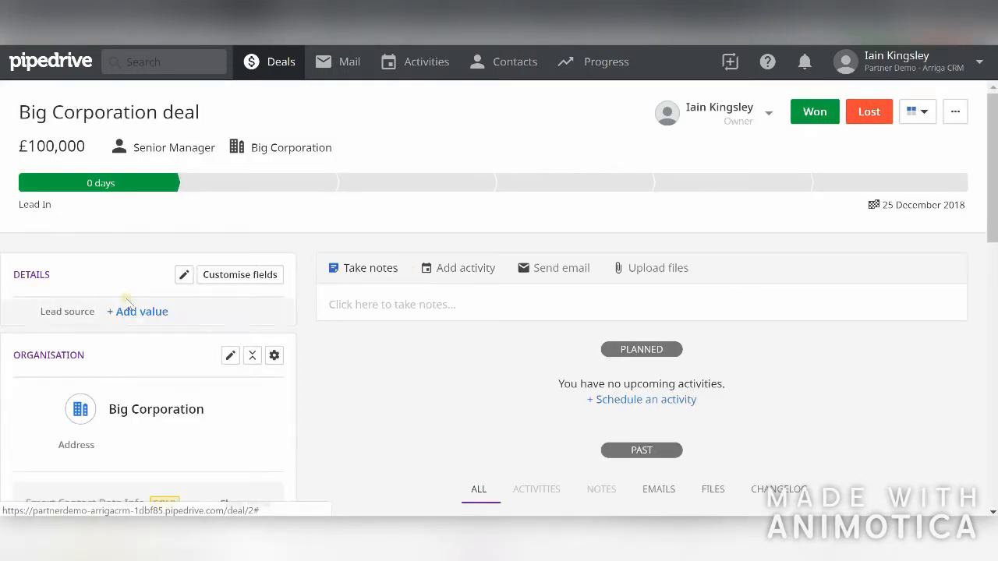